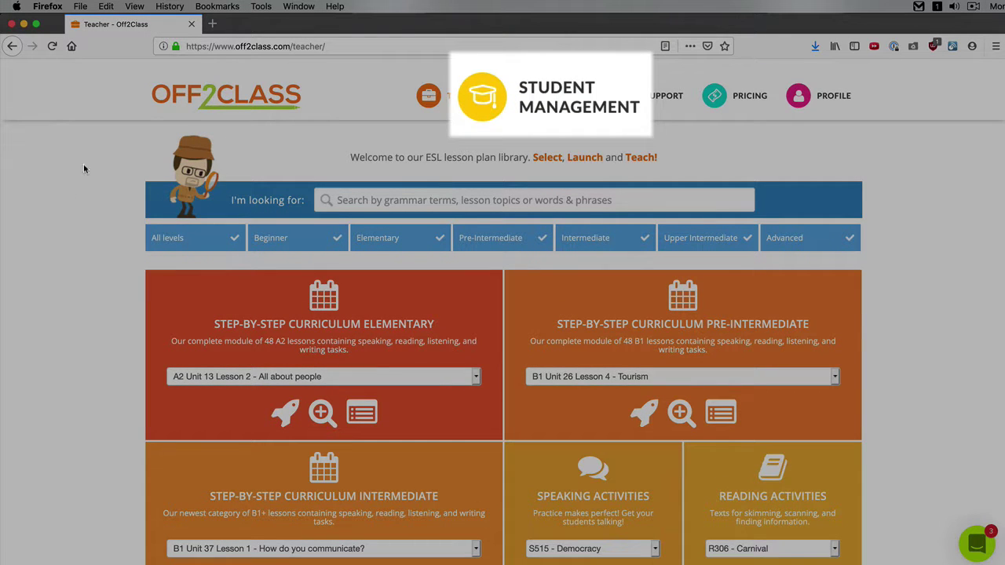
From Student Management, open Demo-Student's Student Info & Settings dialog
left_click(538, 118)
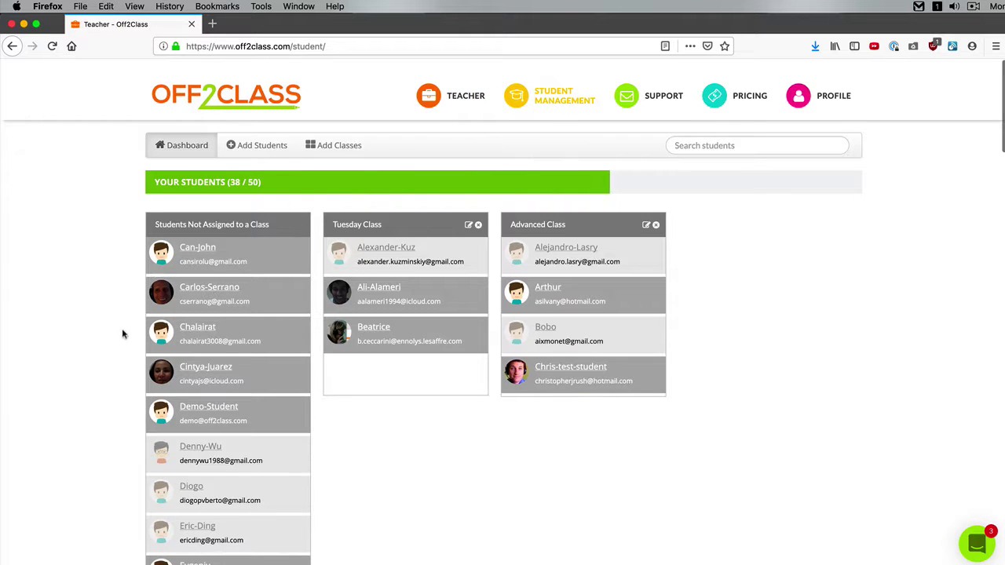
left_click(203, 412)
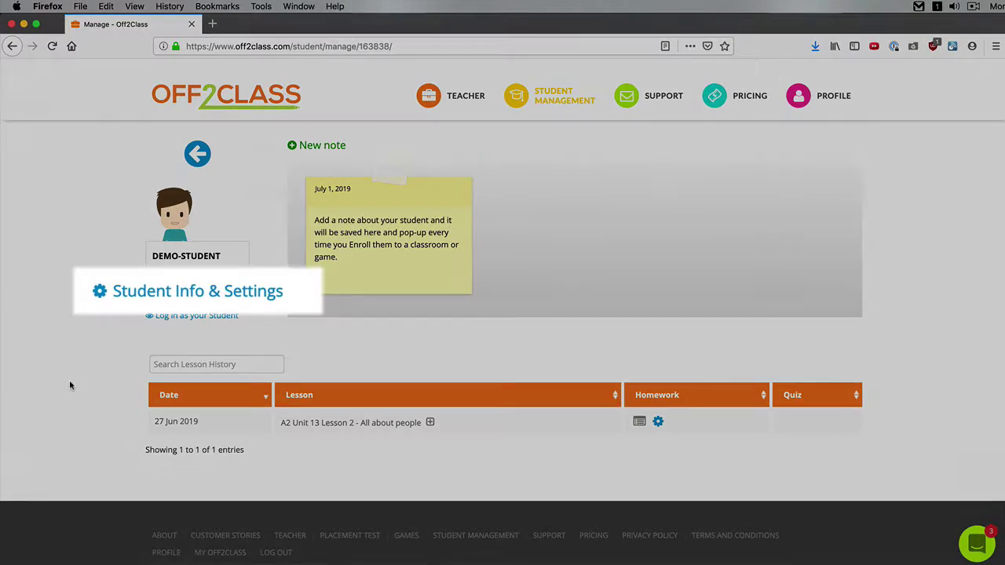
left_click(197, 287)
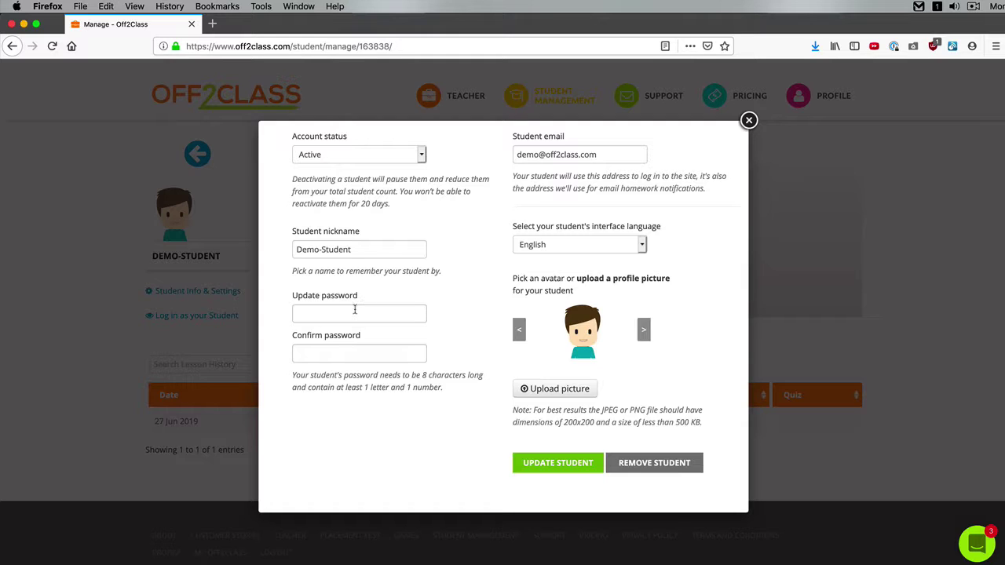
Enter the new password in Update password and Confirm password, then save via Update Student
left_click(360, 308)
type("•••••••")
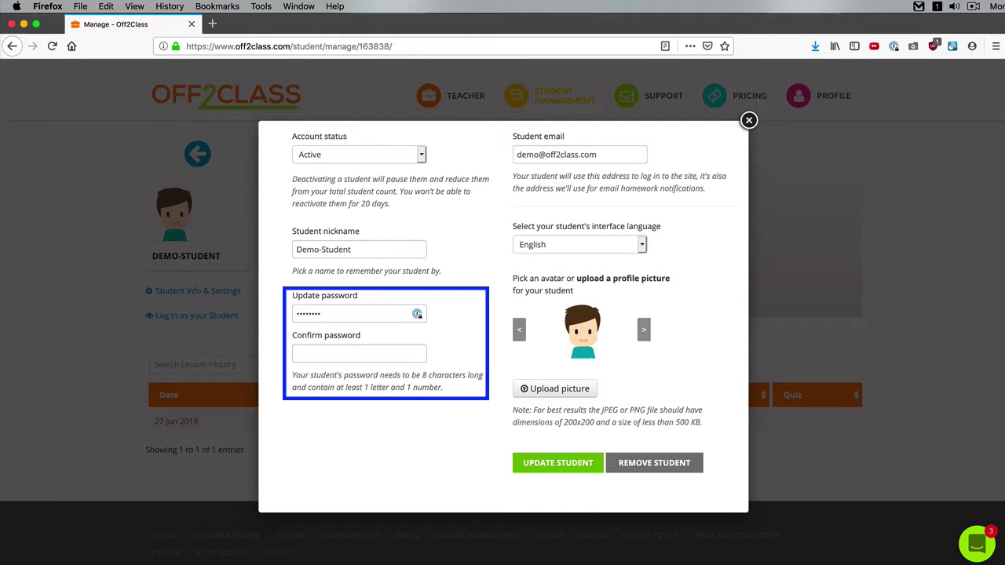
left_click(302, 354)
type("••••••••")
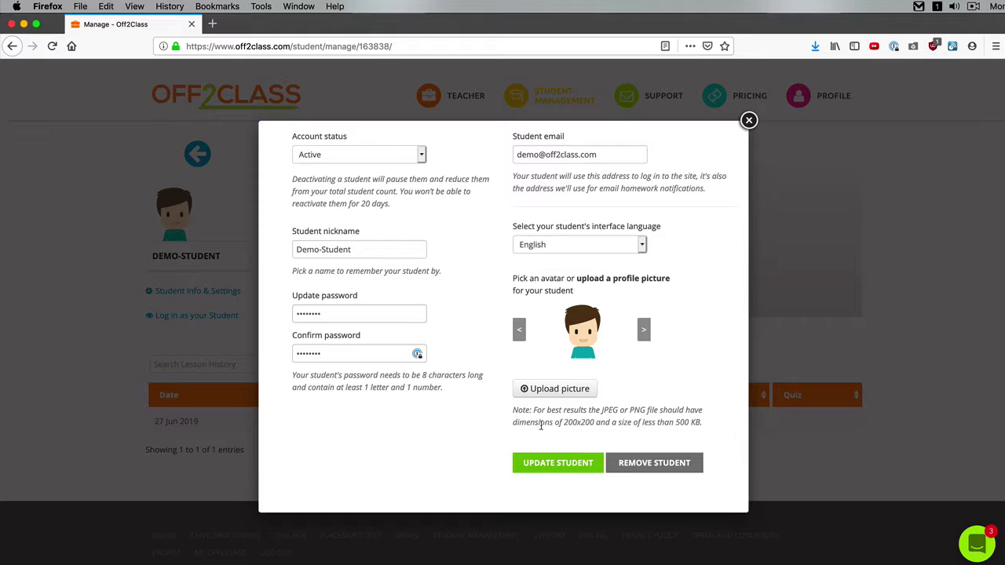
left_click(666, 465)
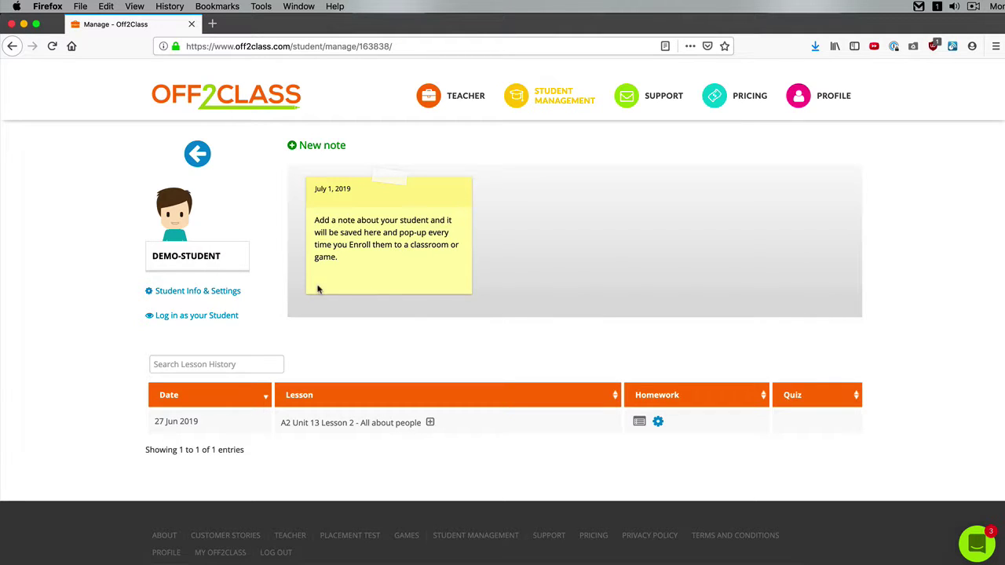
Open a new Firefox private window at the top-left and load off2class.com
left_click(79, 7)
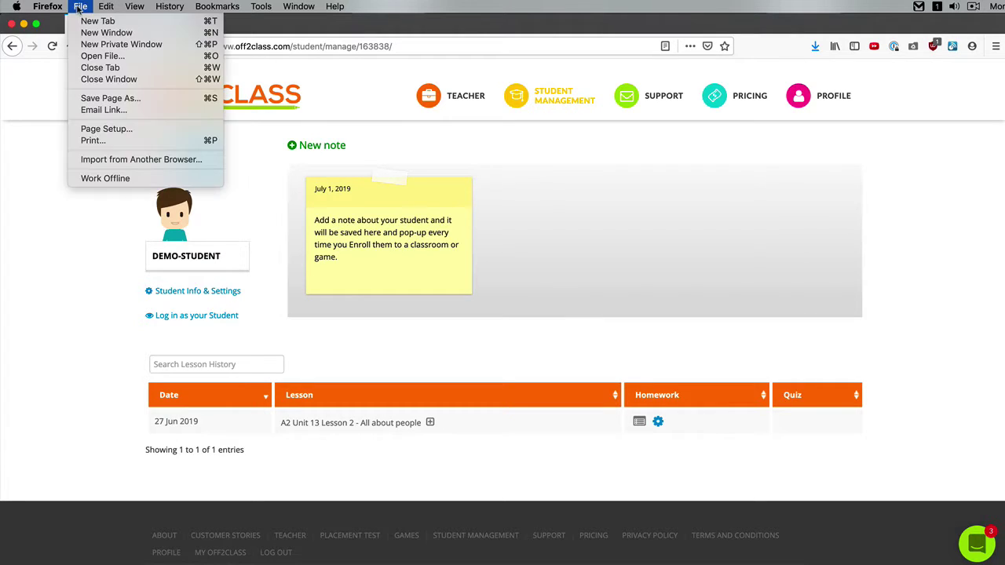
left_click(101, 45)
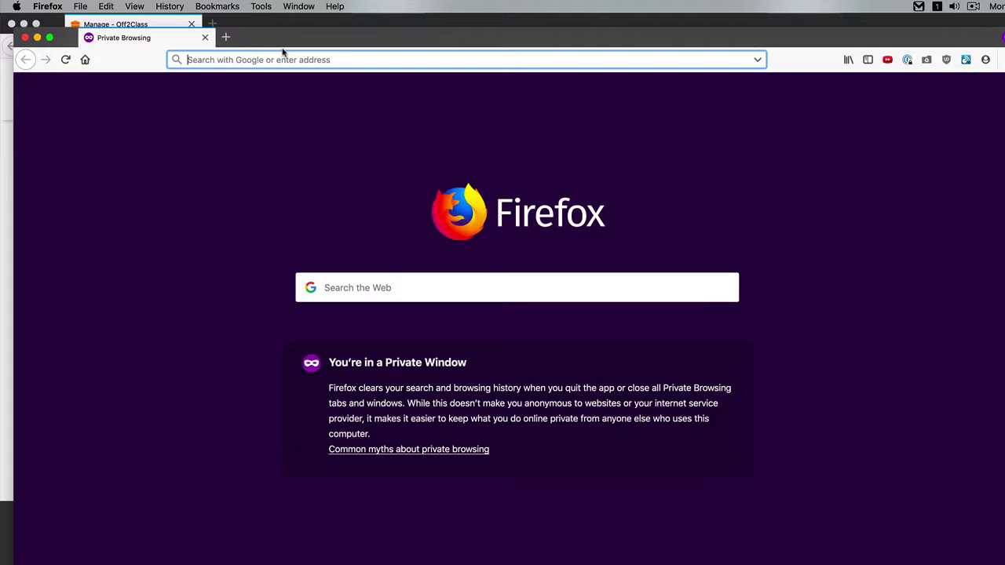
left_click_drag(285, 44, 272, 31)
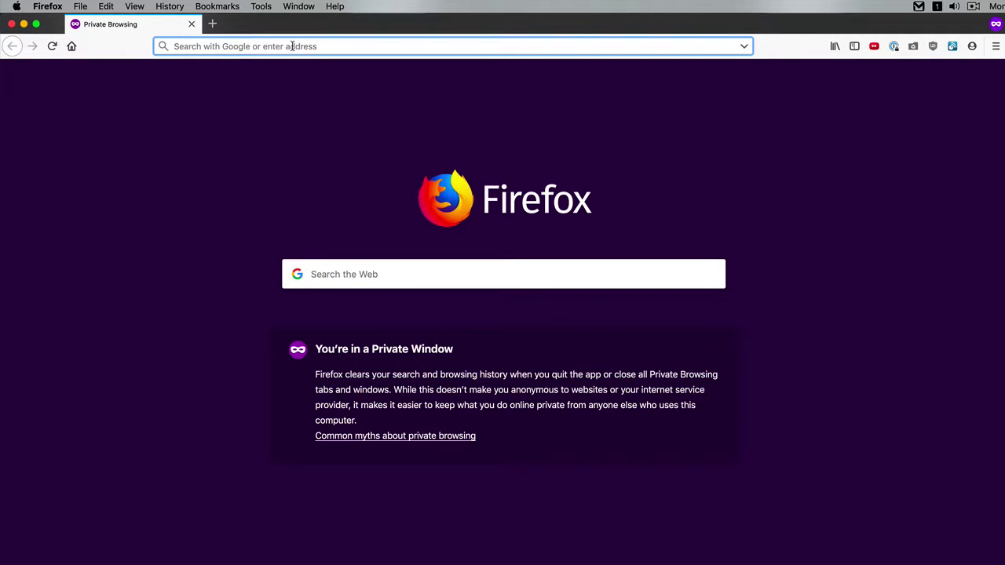
type("off2class.com/")
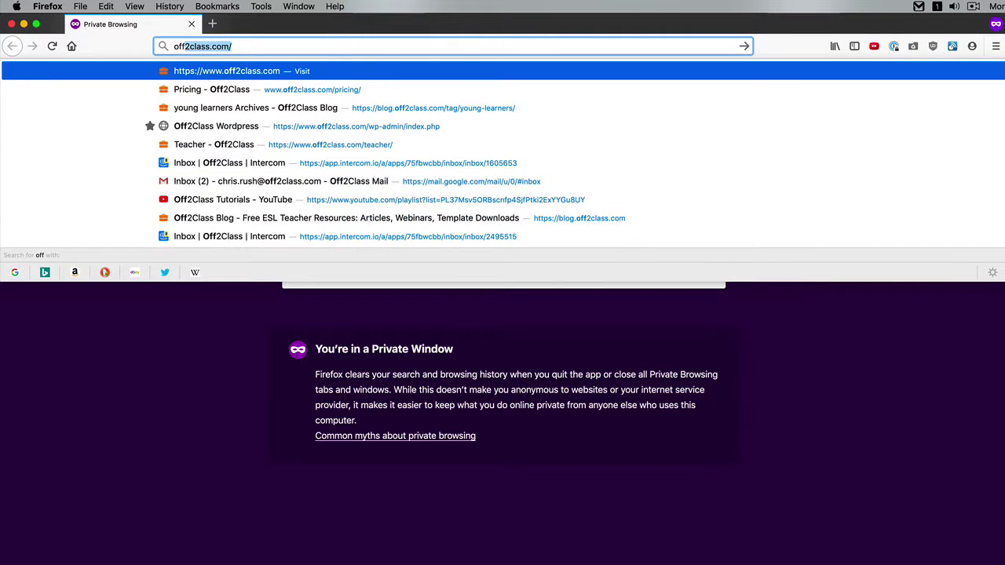
key("Return")
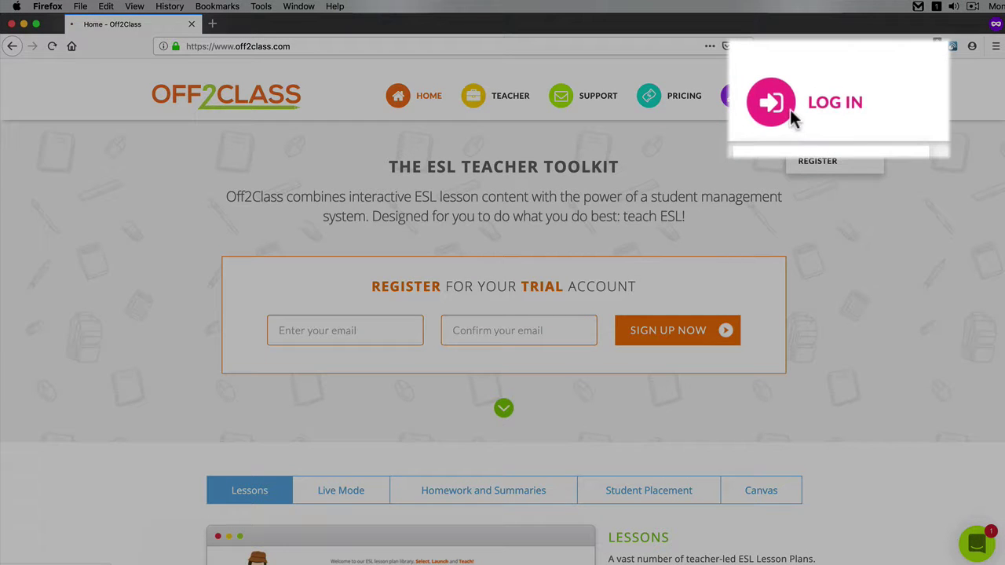
Log in to Off2Class with the student's e-mail address and new password
left_click(813, 99)
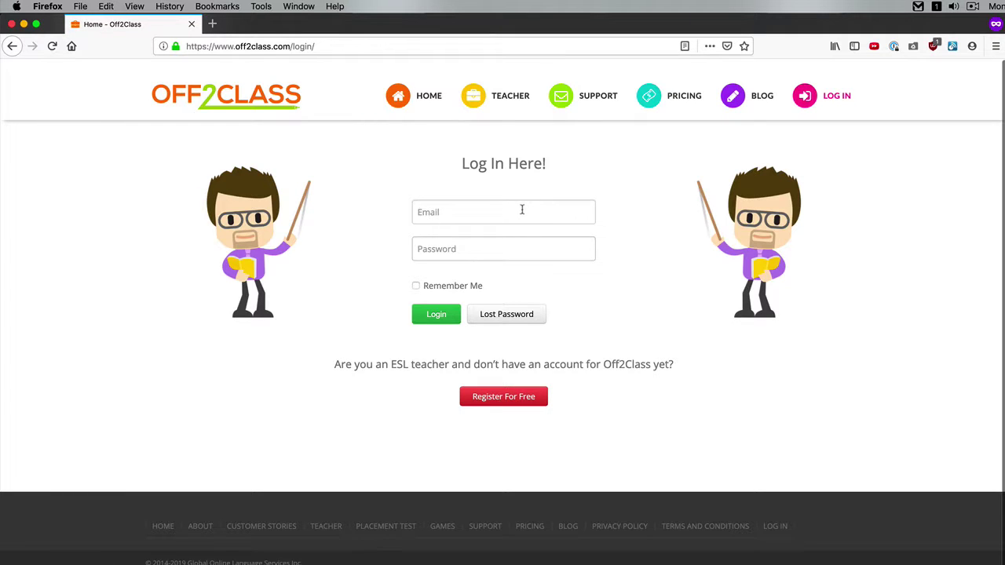
left_click(523, 209)
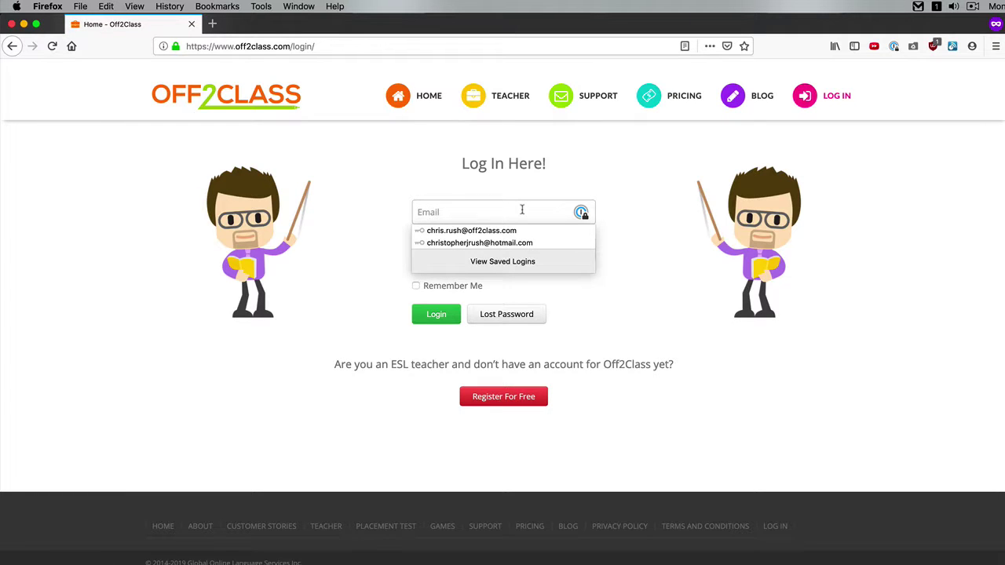
key("Tab")
type("********")
left_click(441, 318)
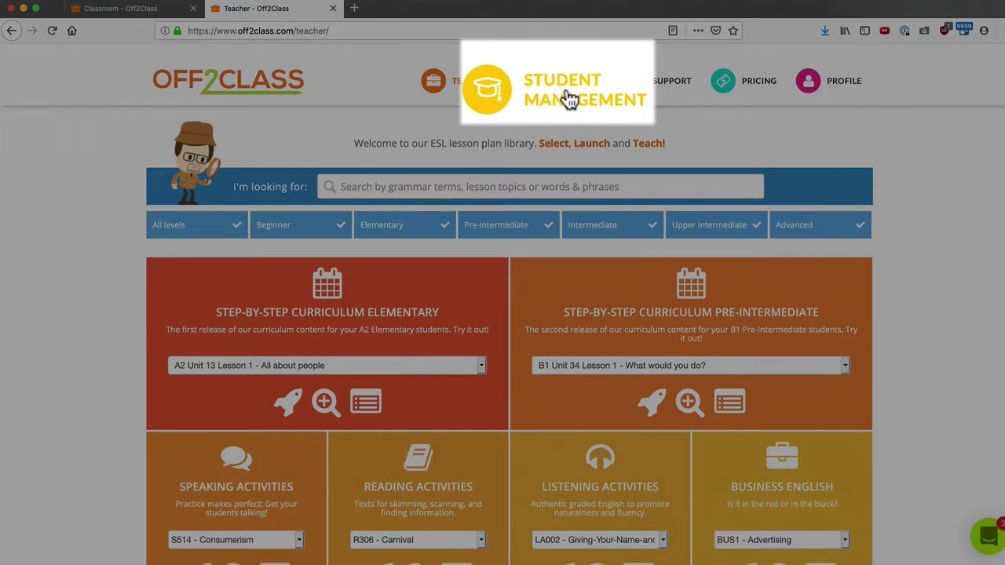
Open the test student's page in Student Management and use Log in as your Student
left_click(569, 98)
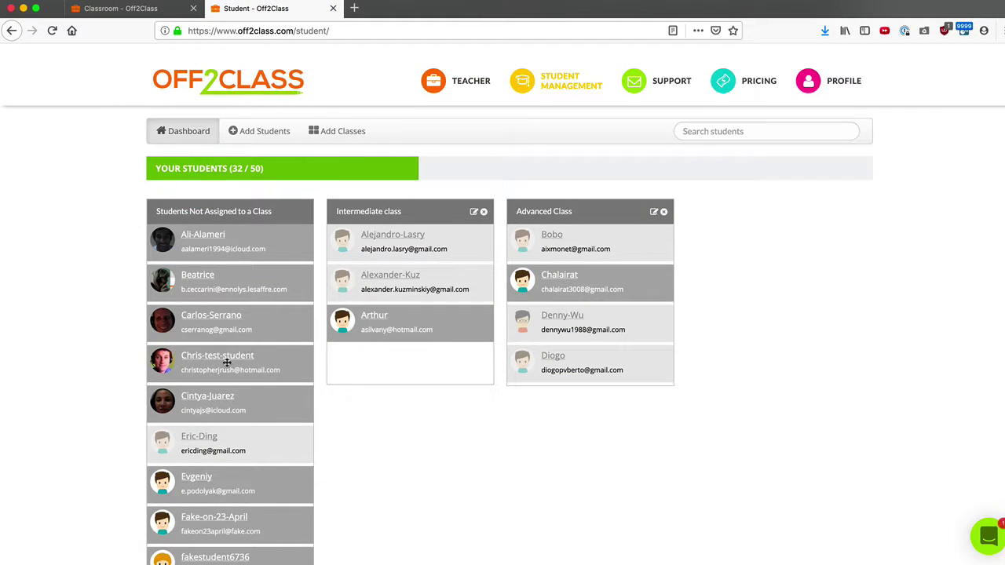
left_click(223, 360)
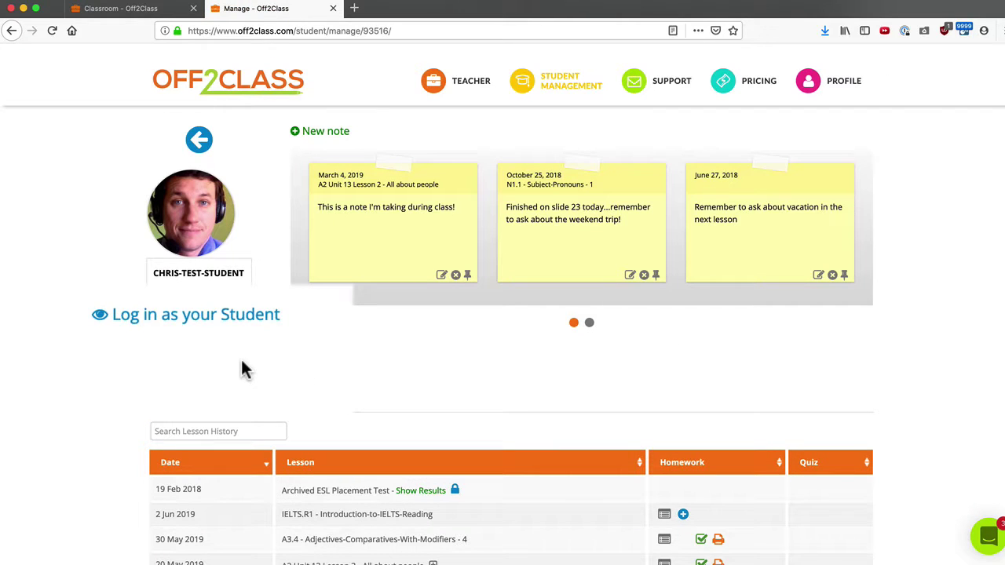
left_click(204, 316)
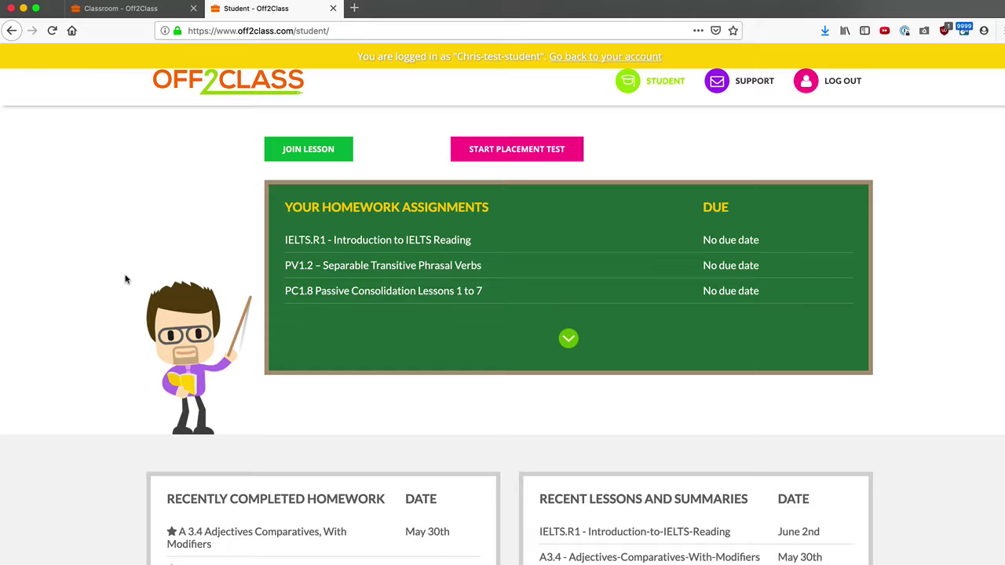
left_click(113, 11)
left_click(822, 137)
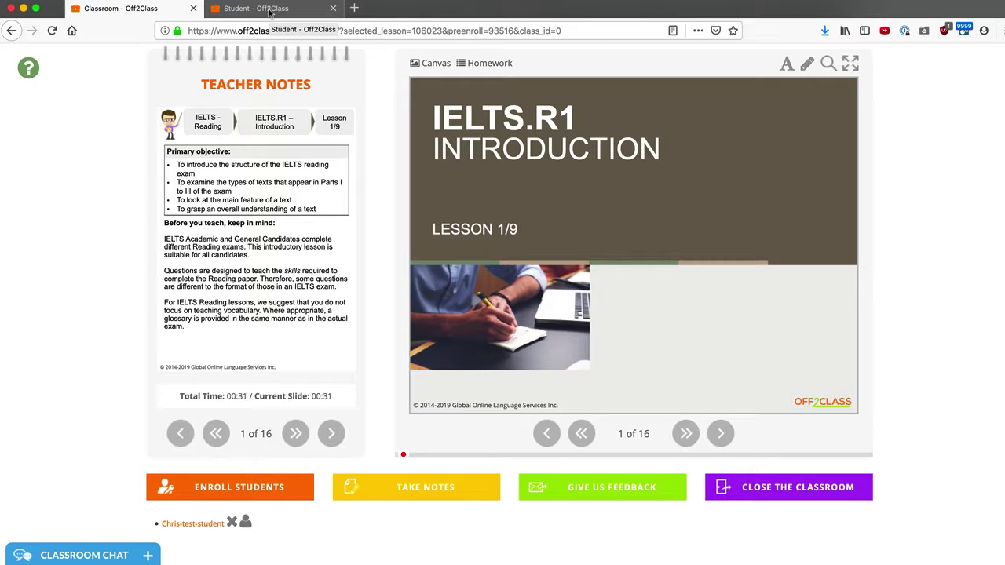
left_click(270, 10)
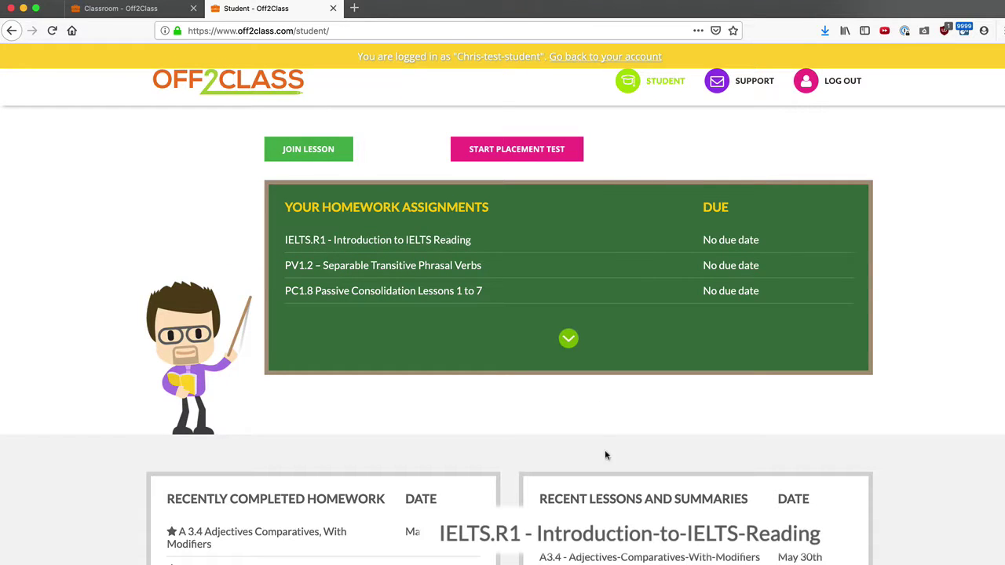
left_click(618, 533)
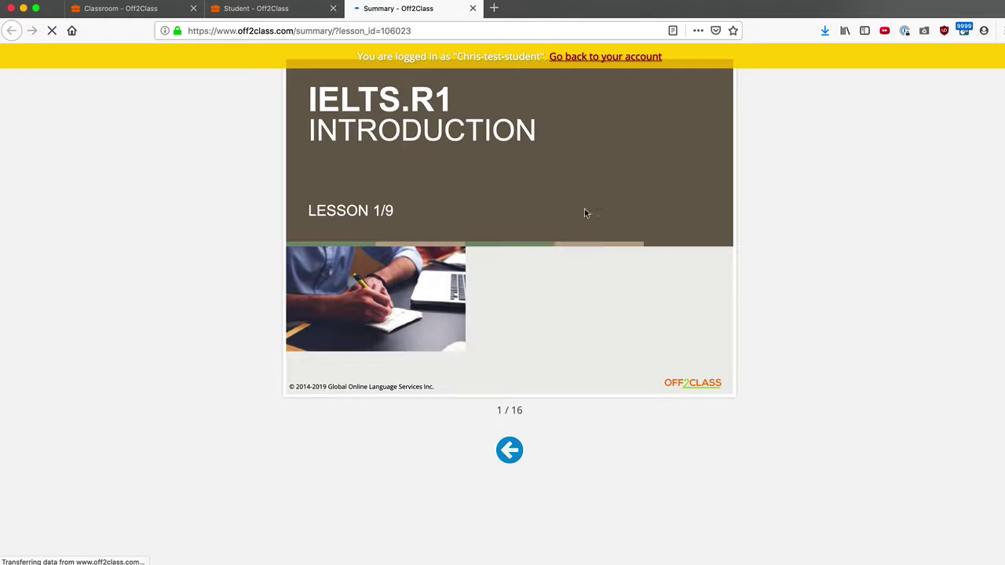
left_click(719, 227)
left_click(306, 228)
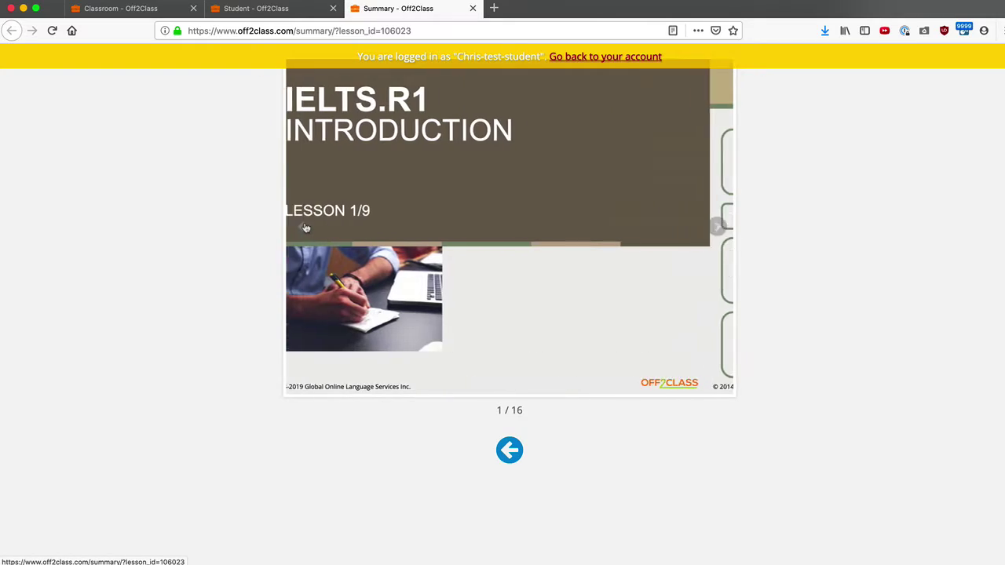
left_click(717, 230)
left_click(473, 8)
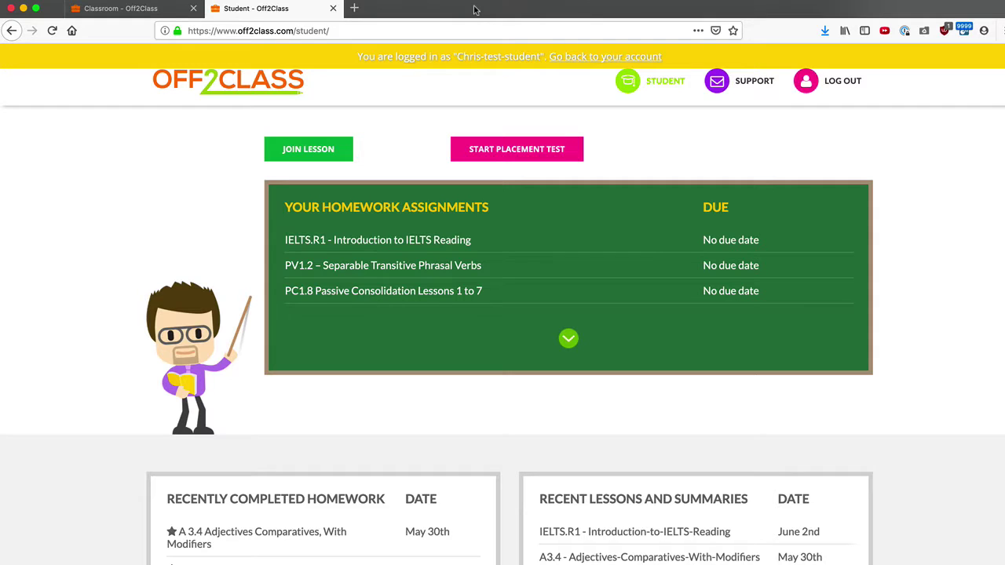